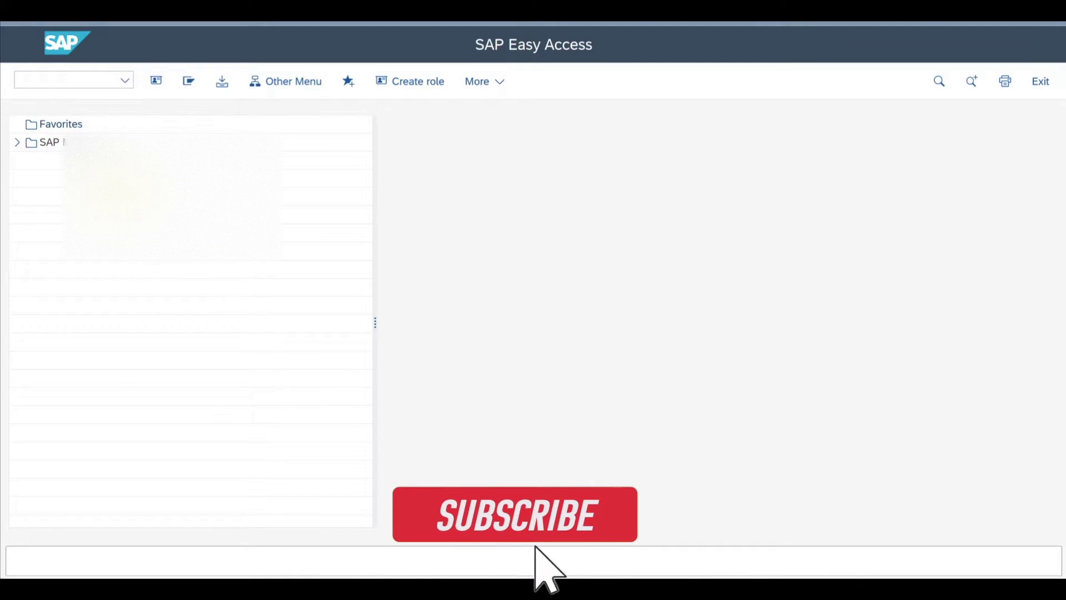
Step: Place the cursor in the command field to enter transaction SPRO
{"action": "left_click", "coordinate": [76, 80]}
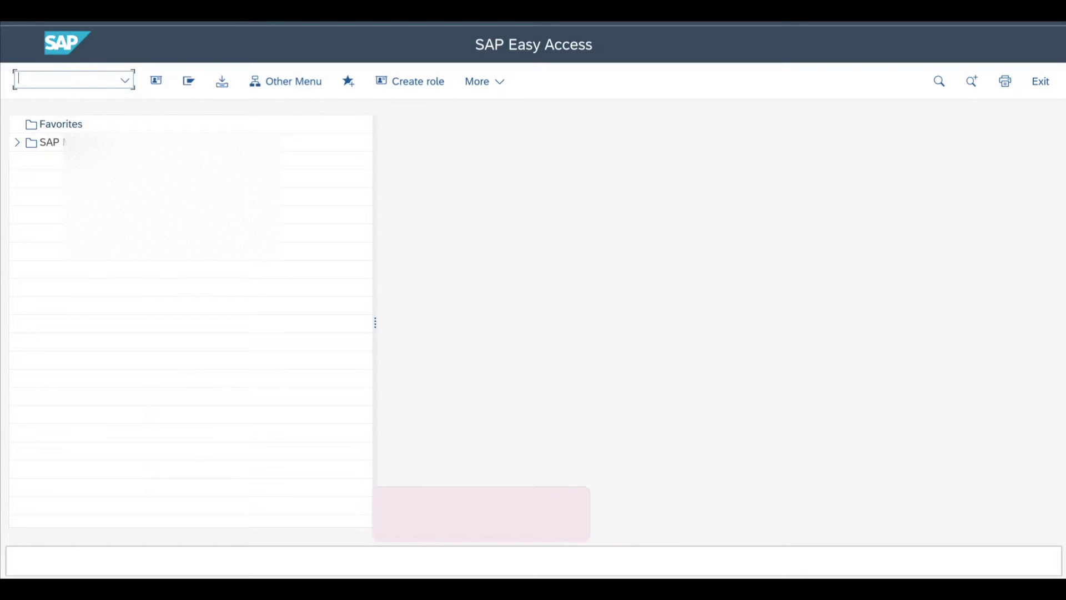
Step: Run SPRO and expand the Reference IMG down to Automatic Creation of Equipment Master Records
{"action": "type", "text": "spro"}
{"action": "key", "text": "Return"}
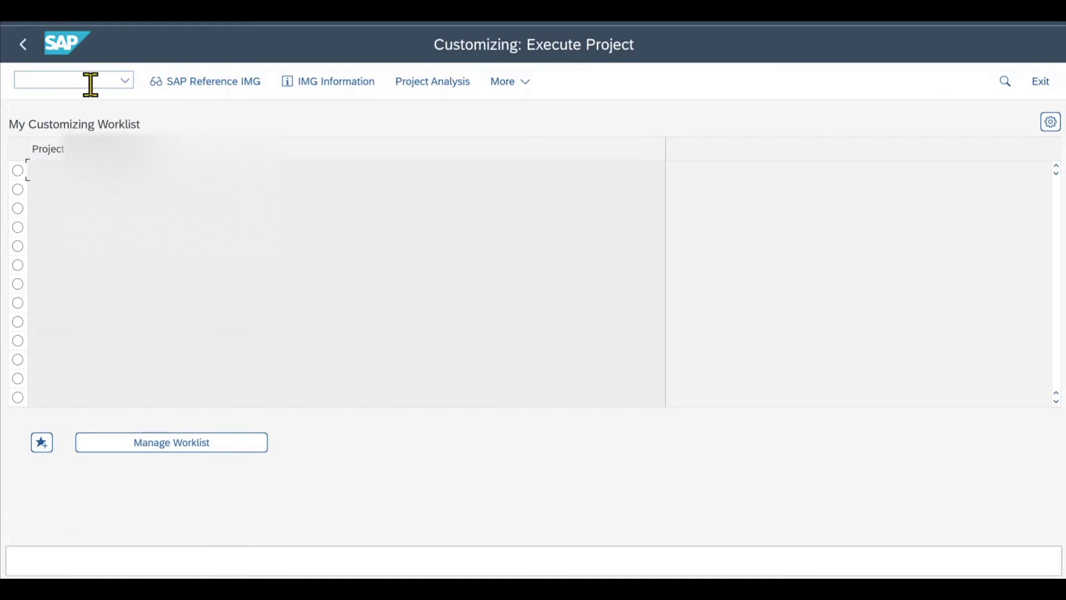
{"action": "left_click", "coordinate": [199, 84]}
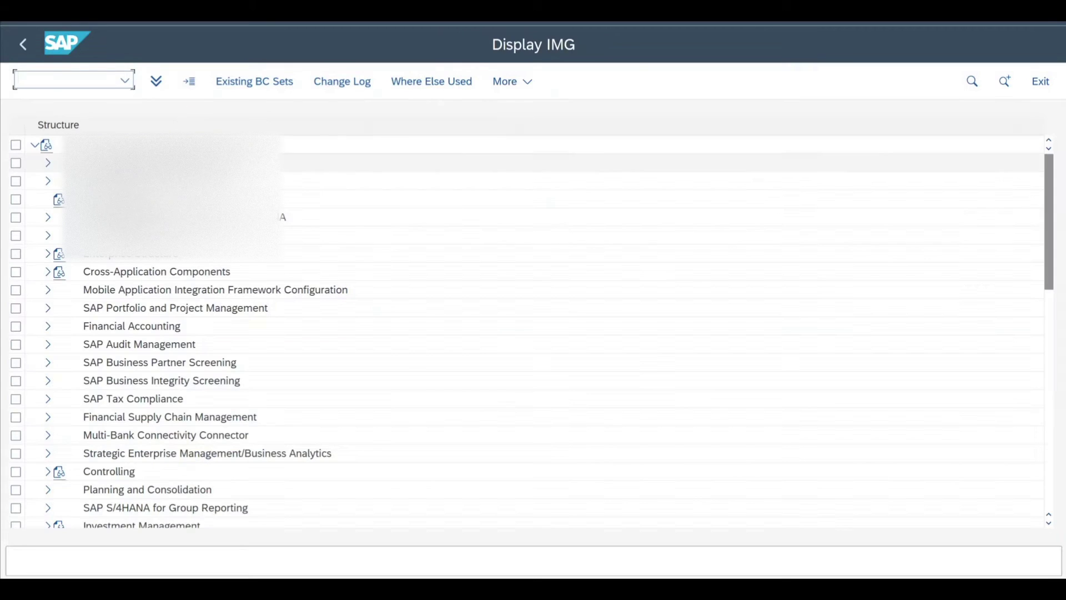
{"action": "left_click", "coordinate": [49, 327]}
{"action": "left_click", "coordinate": [61, 435]}
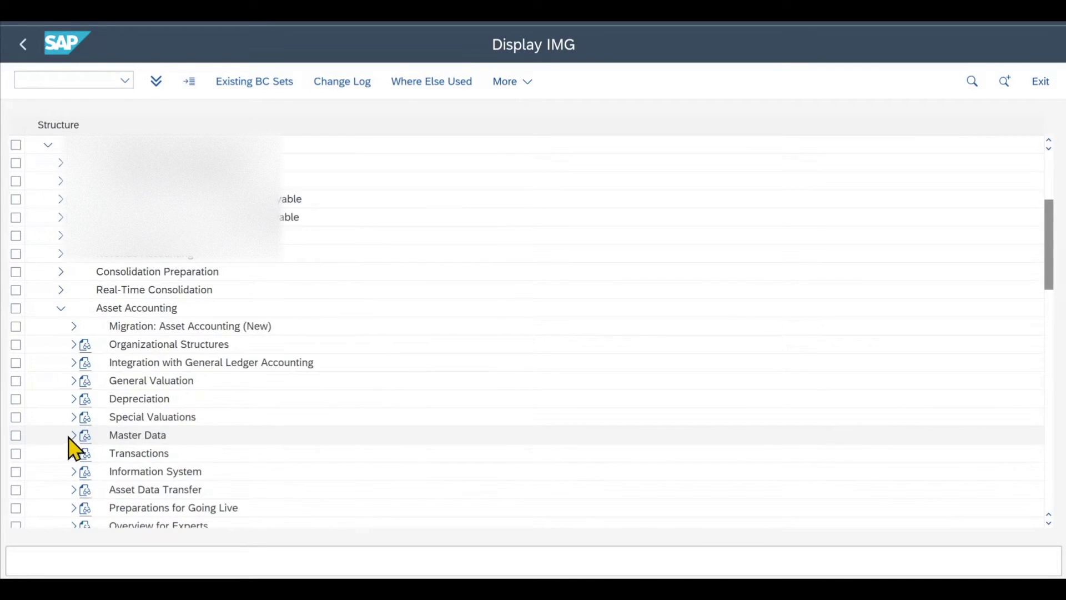
{"action": "left_click", "coordinate": [74, 435]}
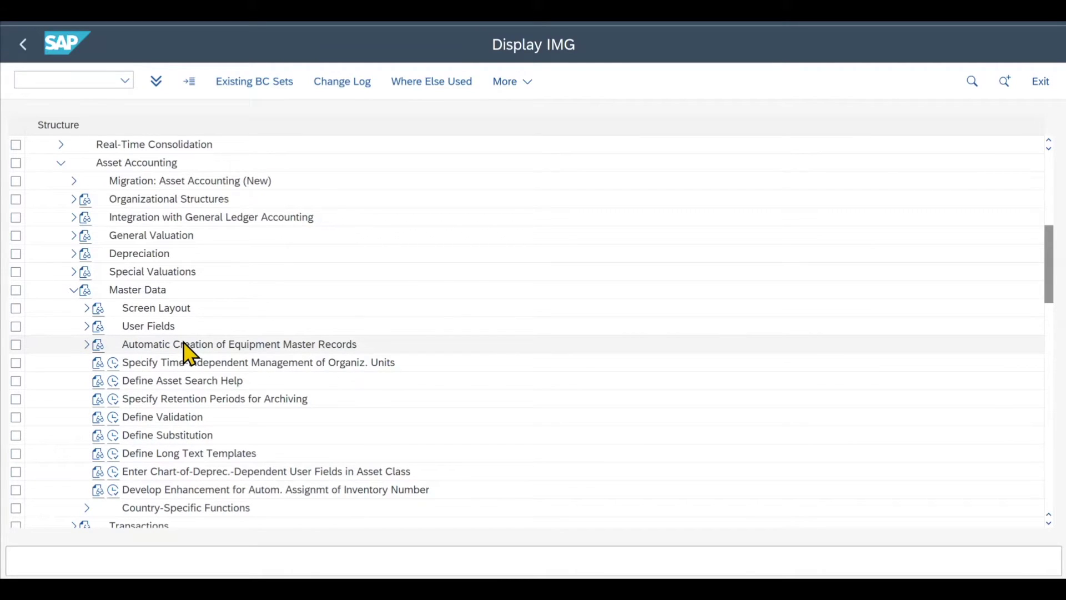
{"action": "left_click", "coordinate": [86, 345]}
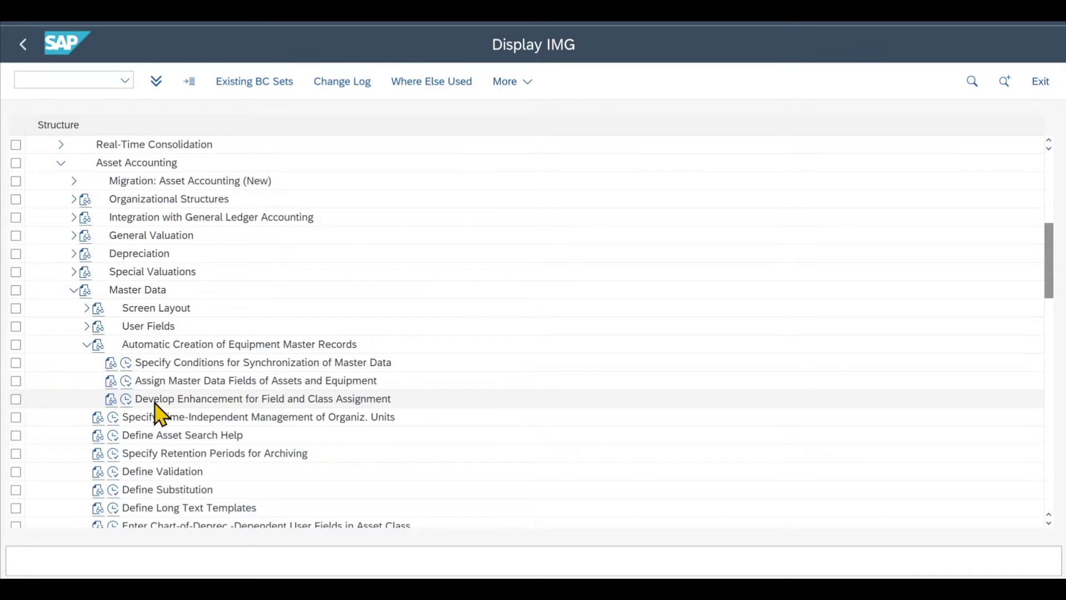
Step: Run Specify Conditions for Synchronization of Master Data and open asset class 2000's entry
{"action": "left_click", "coordinate": [126, 364]}
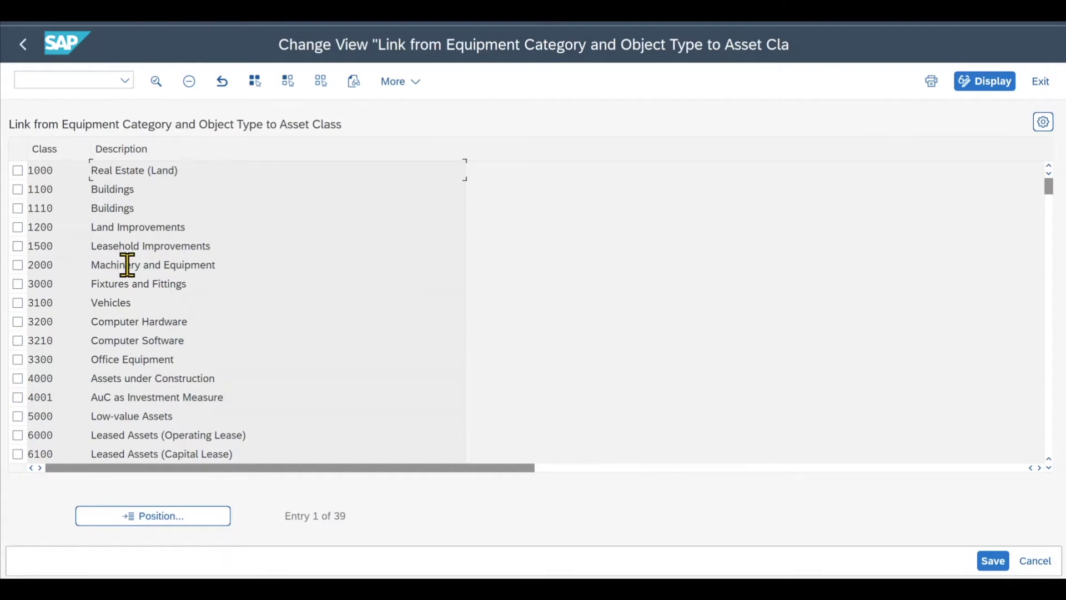
{"action": "double_click", "coordinate": [57, 266]}
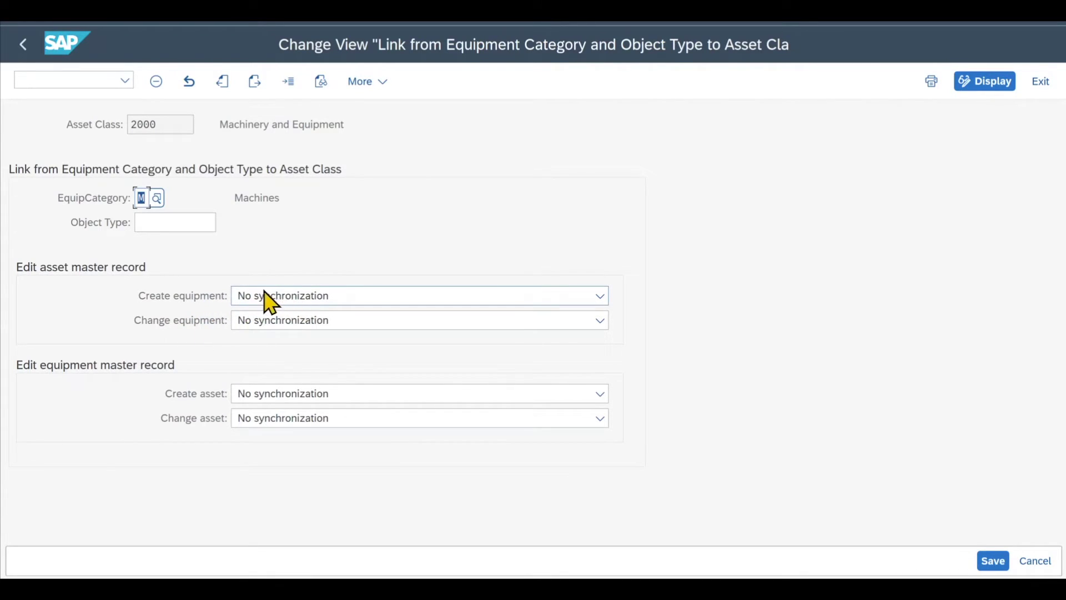
{"action": "key", "text": "shift+Tab"}
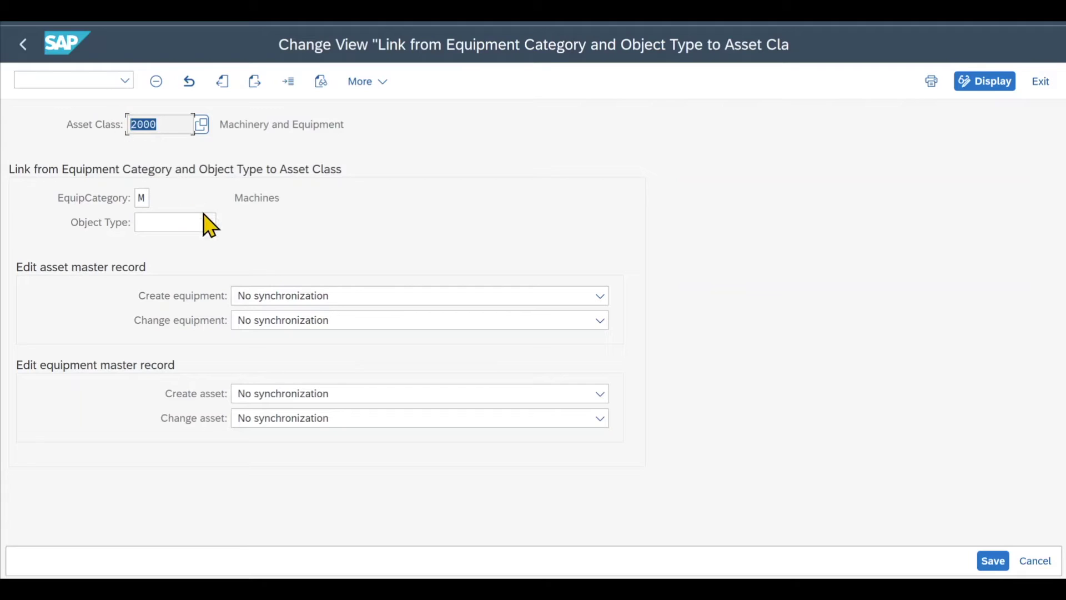
{"action": "left_click", "coordinate": [251, 296]}
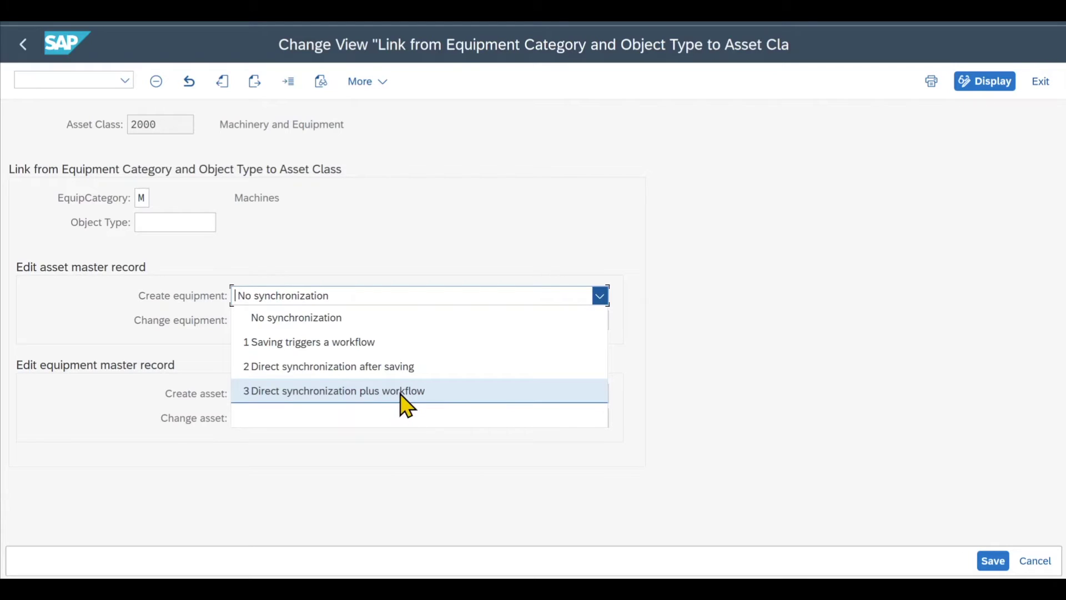
Step: Set Create and Change equipment to '2 Direct synchronization after saving' and save
{"action": "left_click", "coordinate": [301, 371]}
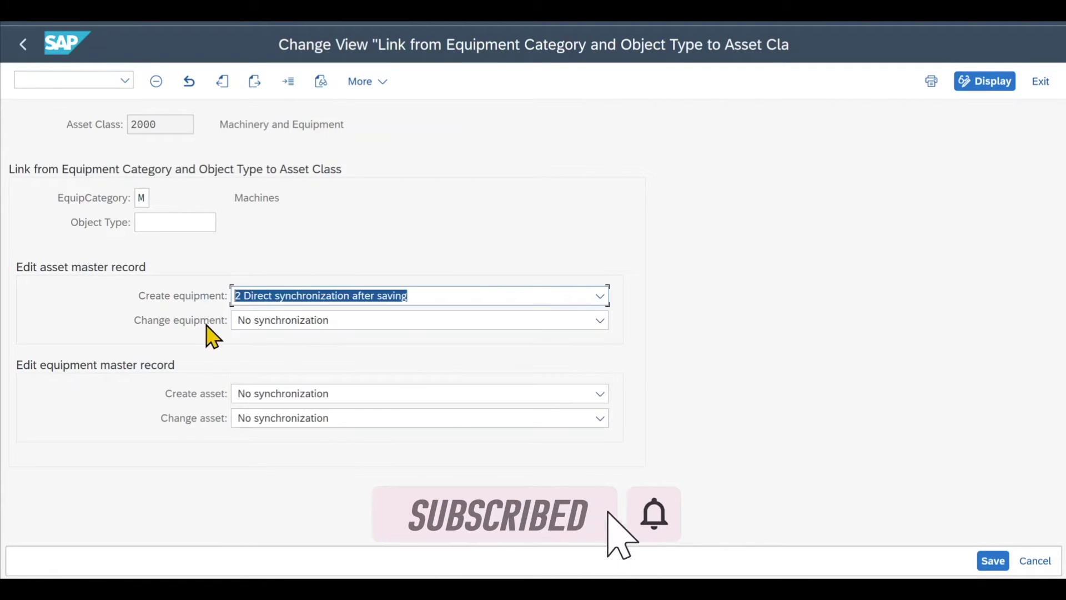
{"action": "left_click", "coordinate": [251, 324]}
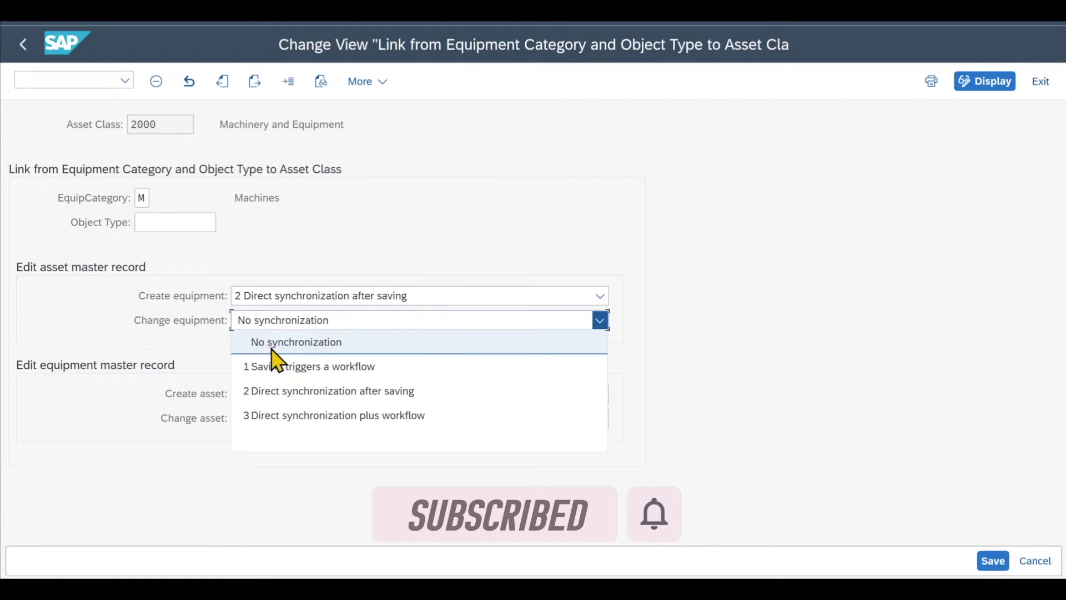
{"action": "left_click", "coordinate": [284, 391]}
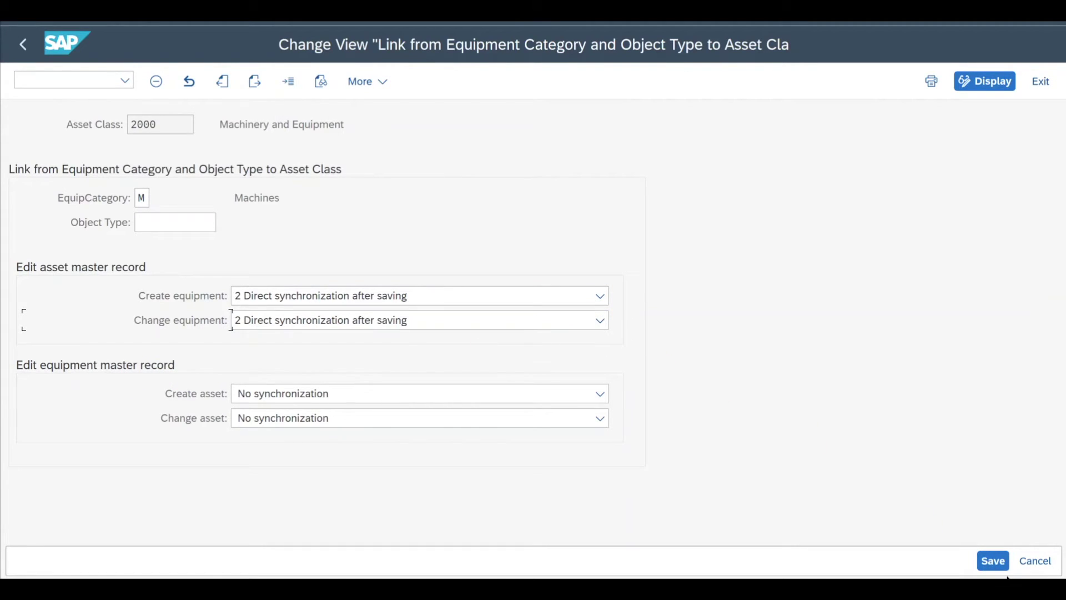
{"action": "left_click", "coordinate": [993, 561]}
Step: Return to the IMG tree and run Assign Master Data Fields of Assets and Equipment
{"action": "left_click", "coordinate": [23, 46]}
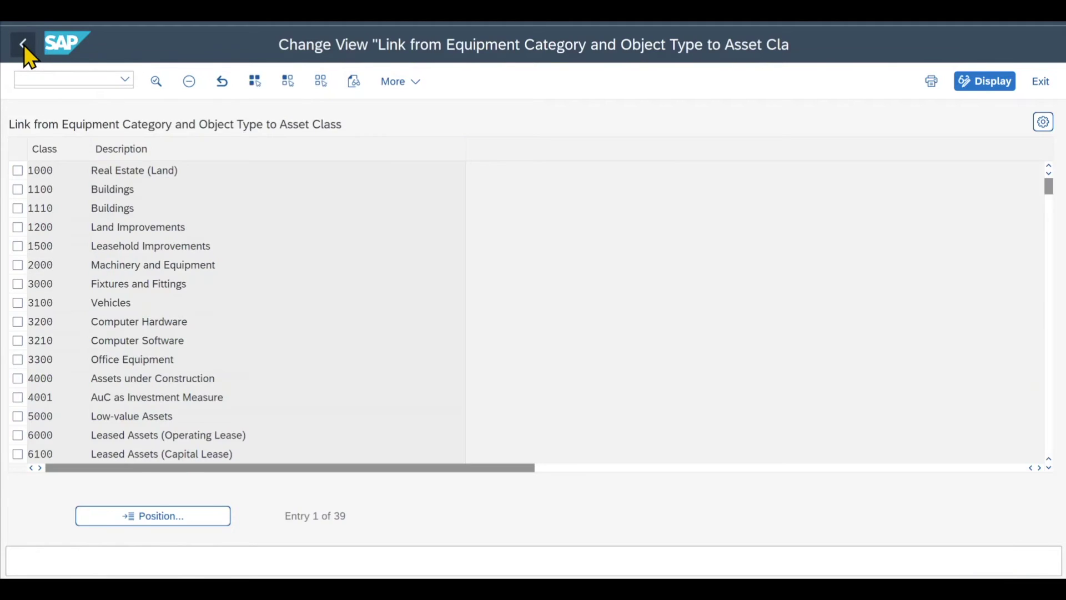
{"action": "left_click", "coordinate": [23, 44]}
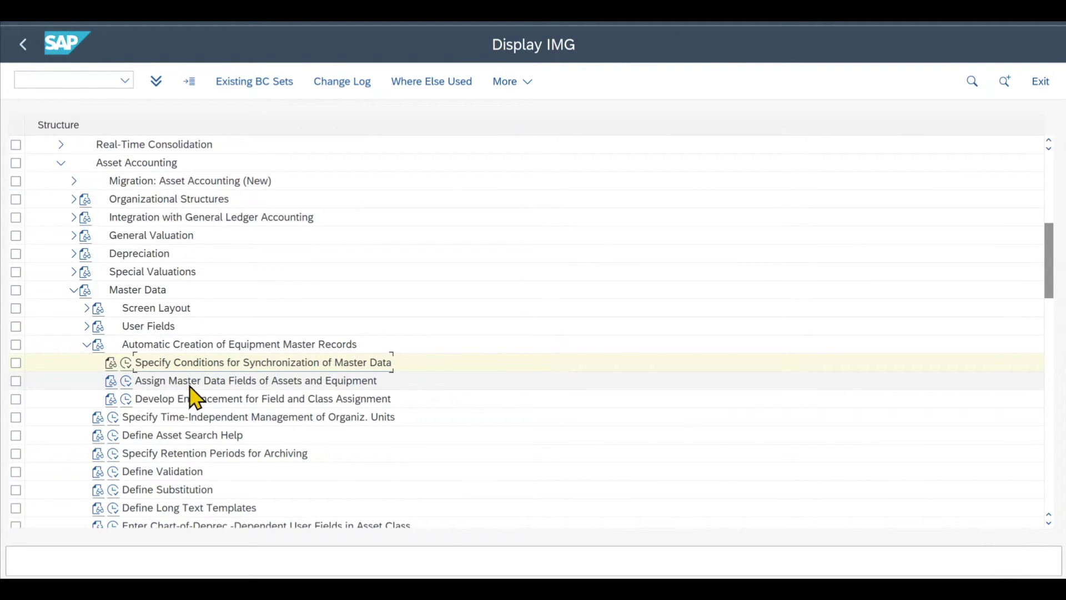
{"action": "left_click", "coordinate": [127, 381]}
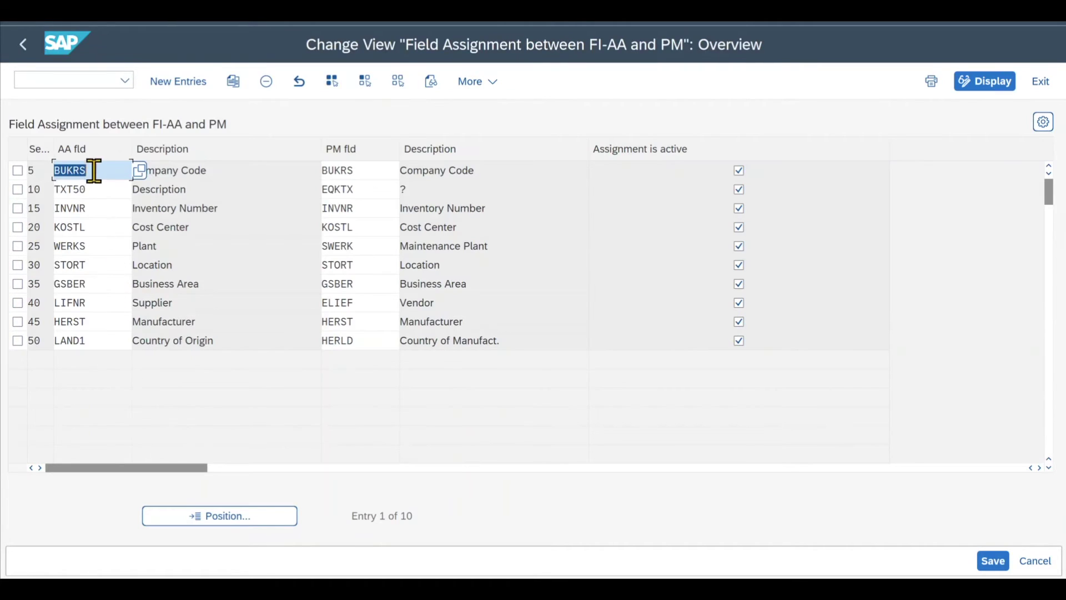
Step: Review the field mappings BUKRS to BUKRS, TXT50 to EQKTX, and KOSTL to KOSTL
{"action": "left_click", "coordinate": [96, 169]}
{"action": "left_click_drag", "start_coordinate": [106, 169], "coordinate": [48, 172]}
{"action": "left_click_drag", "start_coordinate": [383, 167], "coordinate": [316, 178]}
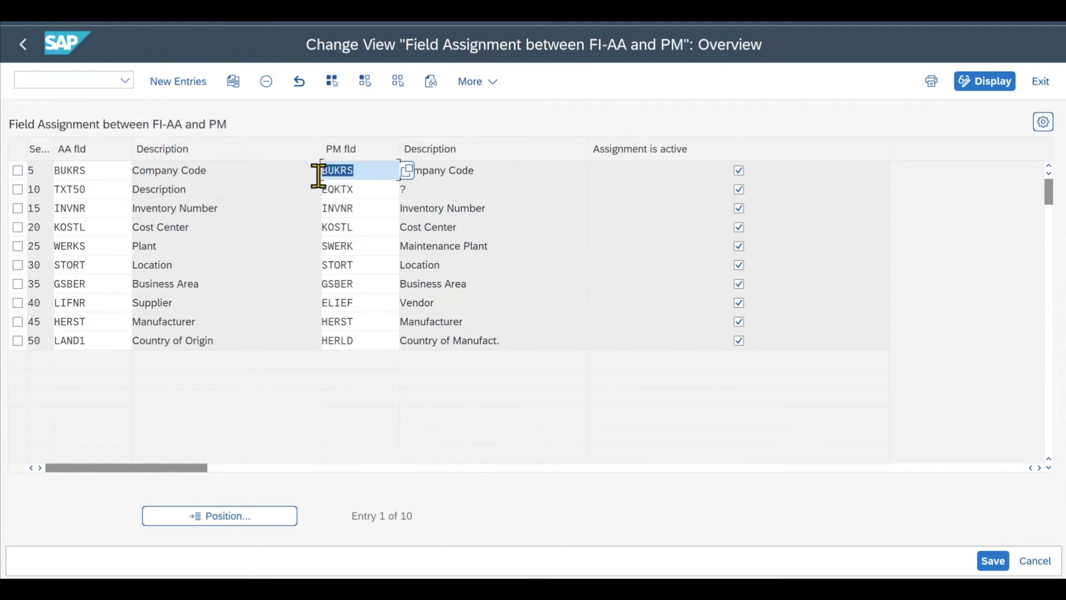
{"action": "left_click", "coordinate": [364, 164]}
{"action": "left_click_drag", "start_coordinate": [100, 189], "coordinate": [39, 187]}
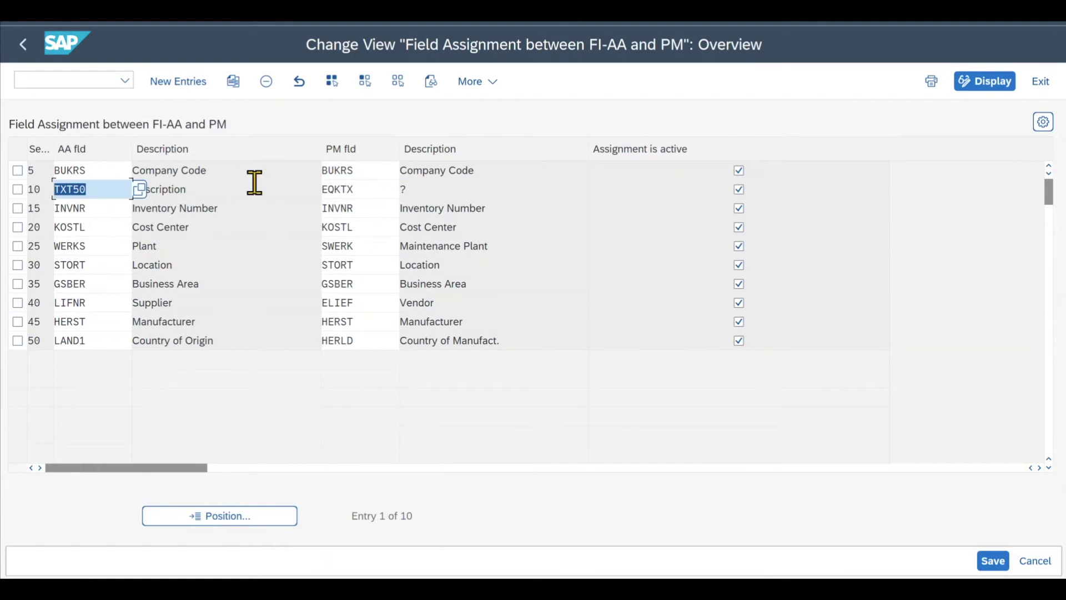
{"action": "left_click_drag", "start_coordinate": [364, 189], "coordinate": [317, 190]}
{"action": "left_click_drag", "start_coordinate": [111, 228], "coordinate": [41, 228]}
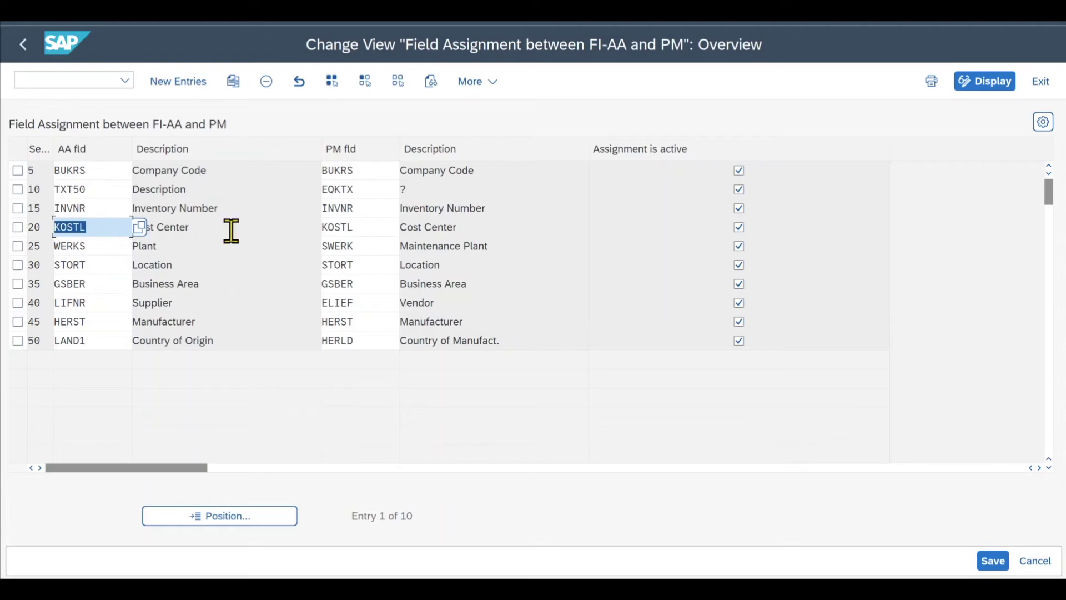
{"action": "left_click", "coordinate": [364, 229]}
{"action": "left_click_drag", "start_coordinate": [364, 229], "coordinate": [298, 227]}
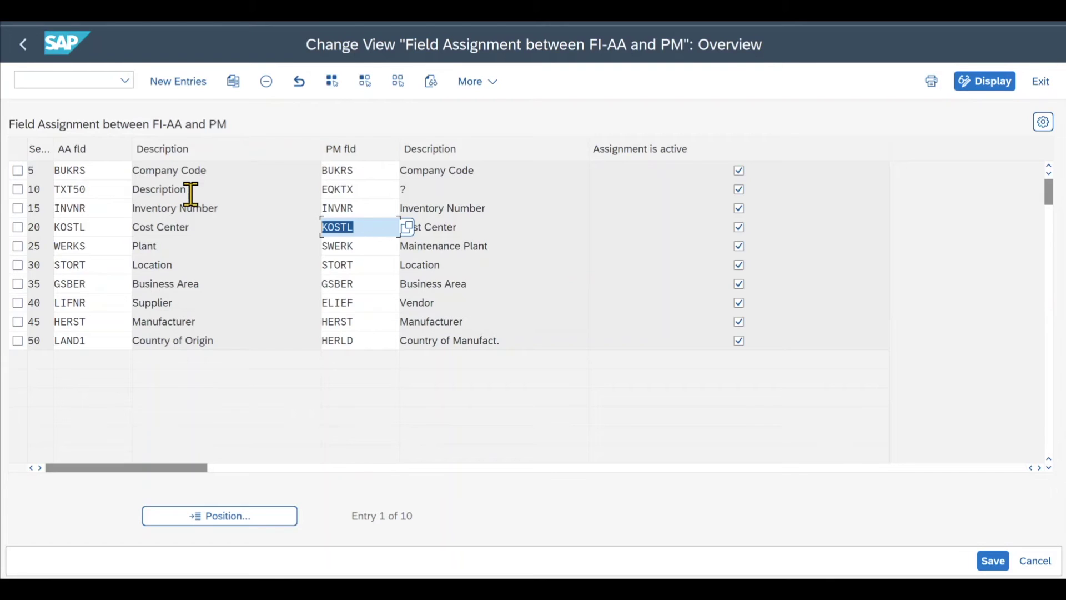
{"action": "left_click", "coordinate": [60, 78]}
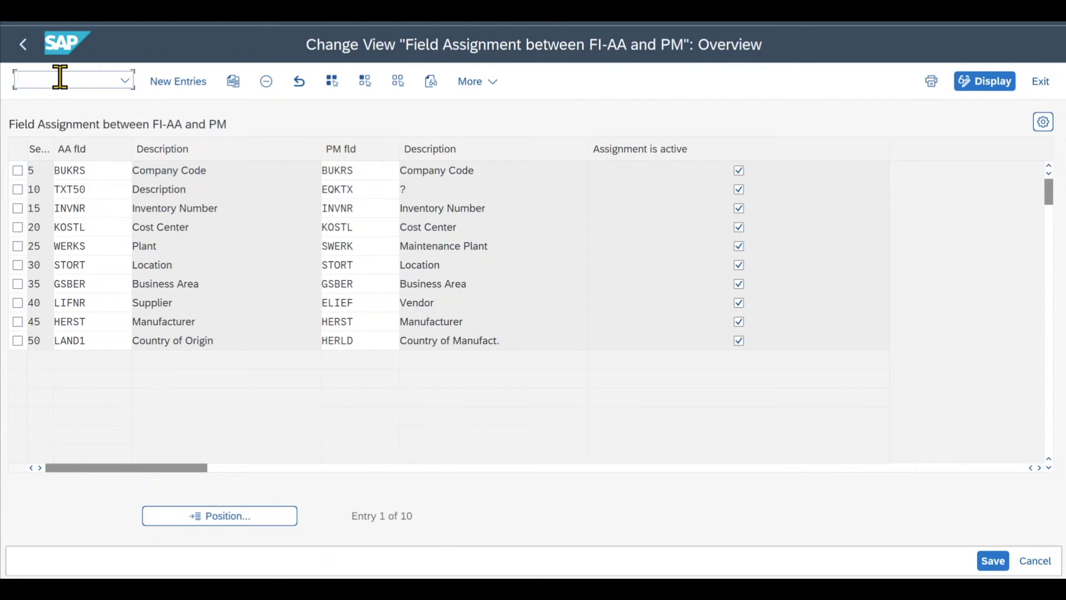
{"action": "type", "text": "/NAOLK"}
{"action": "key", "text": "Return"}
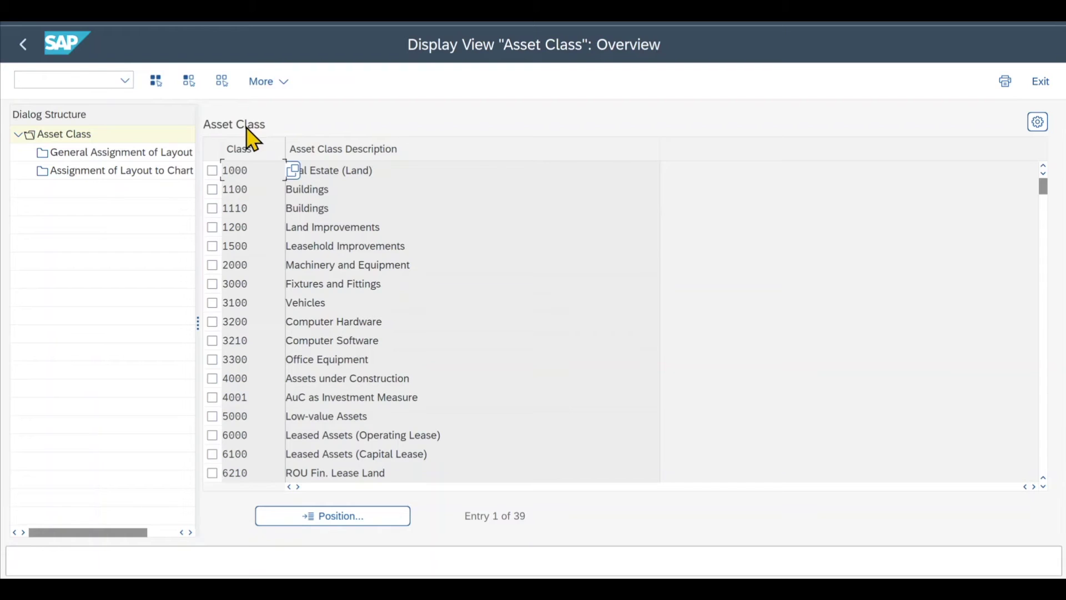
{"action": "left_click", "coordinate": [213, 266]}
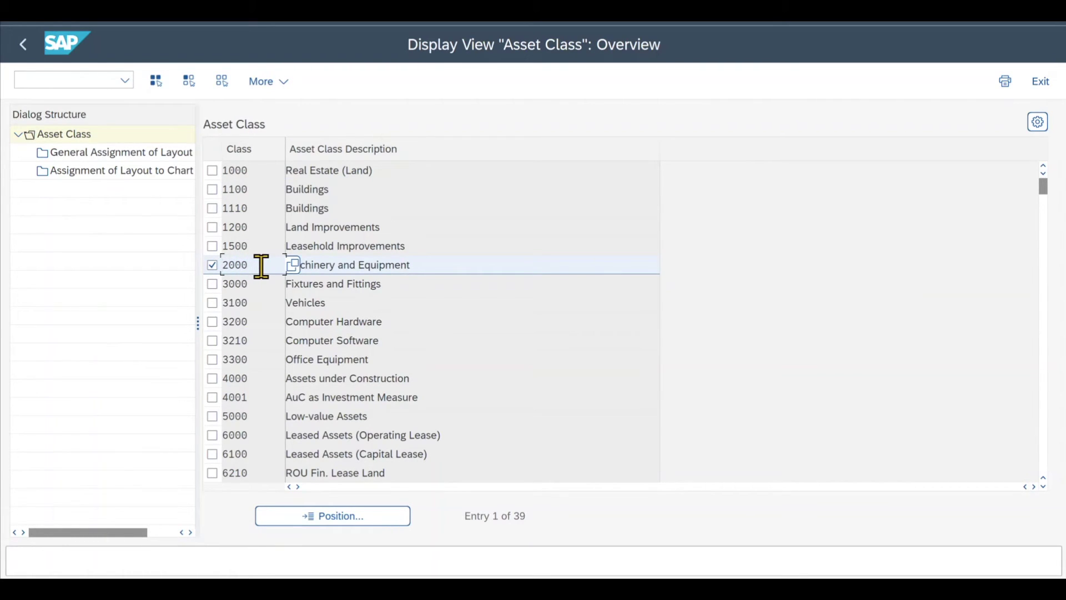
{"action": "double_click", "coordinate": [112, 156]}
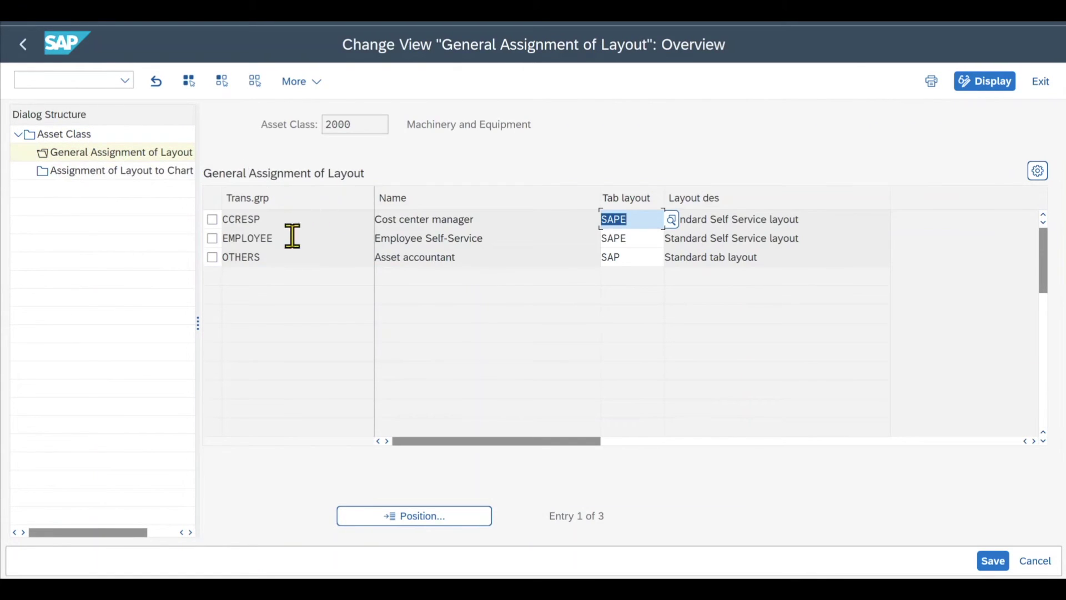
{"action": "left_click", "coordinate": [212, 258]}
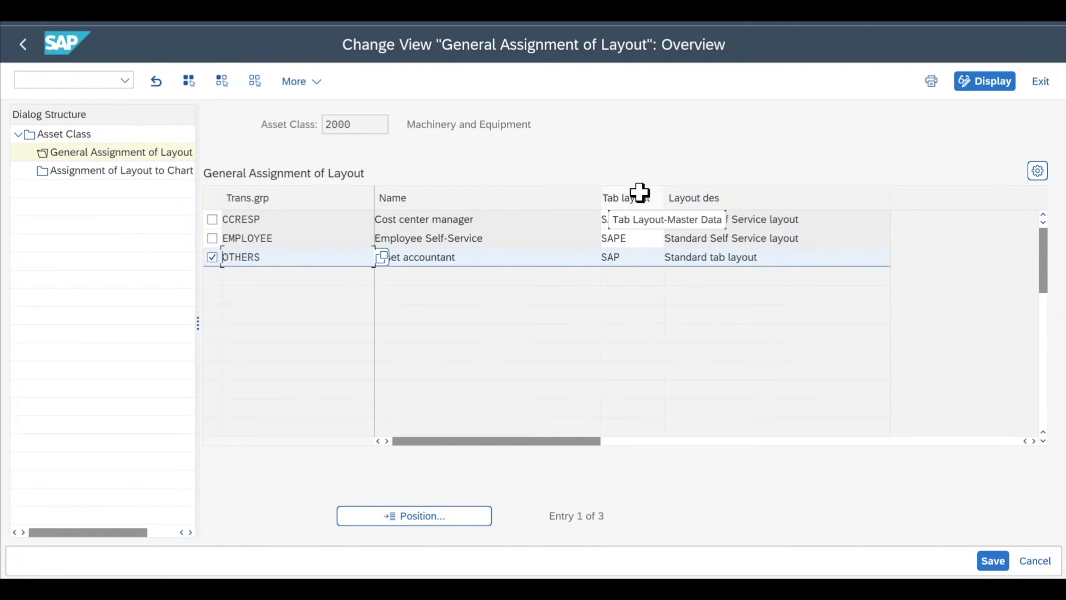
{"action": "left_click", "coordinate": [651, 247]}
{"action": "double_click", "coordinate": [636, 260]}
{"action": "left_click", "coordinate": [636, 255]}
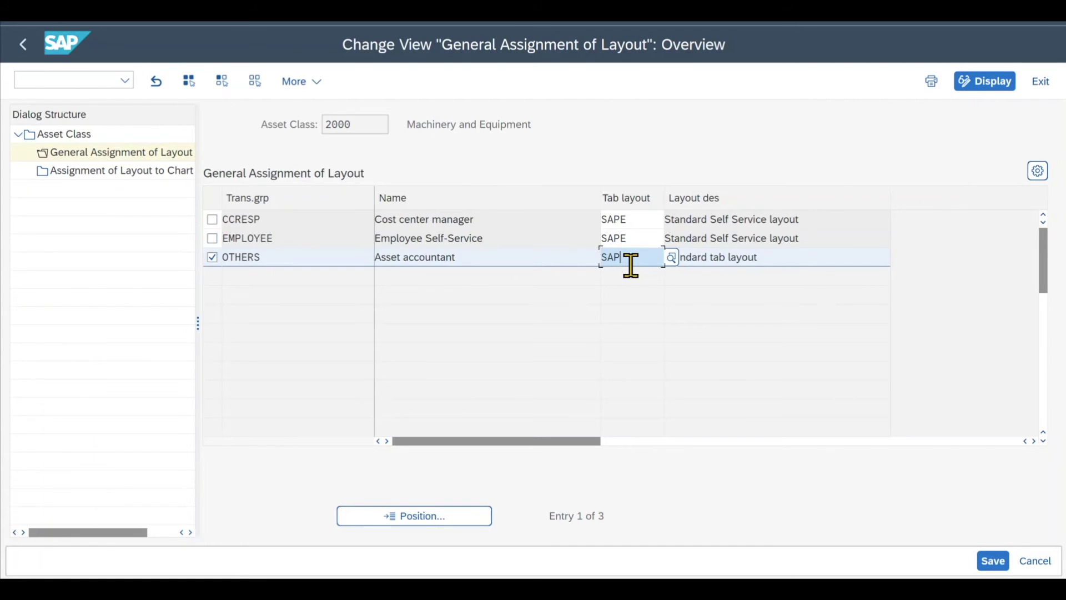
{"action": "left_click_drag", "start_coordinate": [628, 257], "coordinate": [592, 257]}
{"action": "left_click", "coordinate": [644, 255]}
{"action": "left_click", "coordinate": [642, 256]}
{"action": "left_click", "coordinate": [72, 80]}
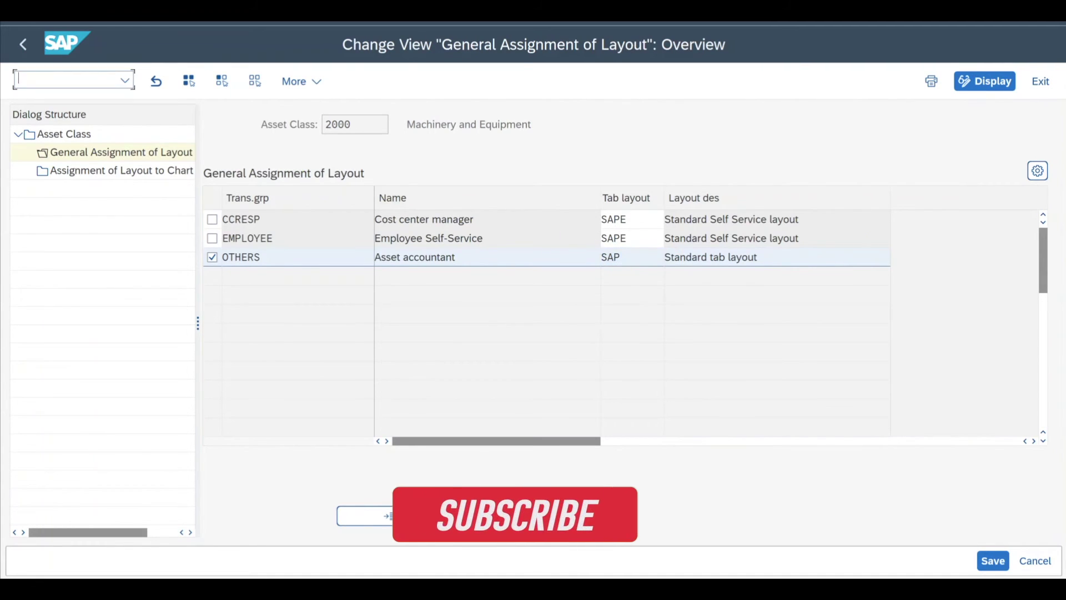
Step: Start Create Asset with asset class 2000 and company code 1710, then proceed to master data
{"action": "type", "text": "/NAS"}
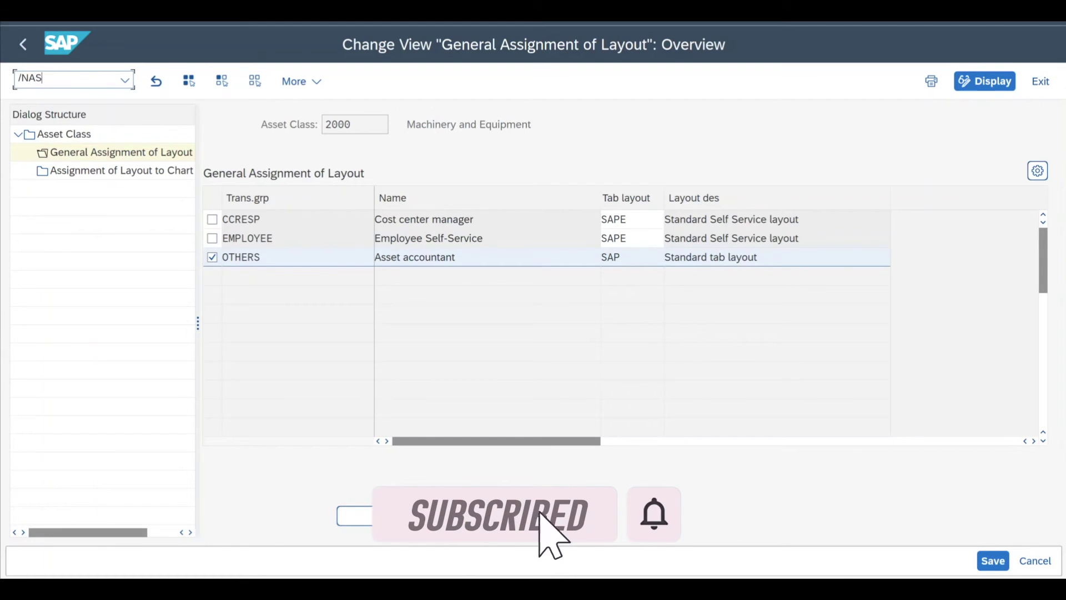
{"action": "type", "text": "03"}
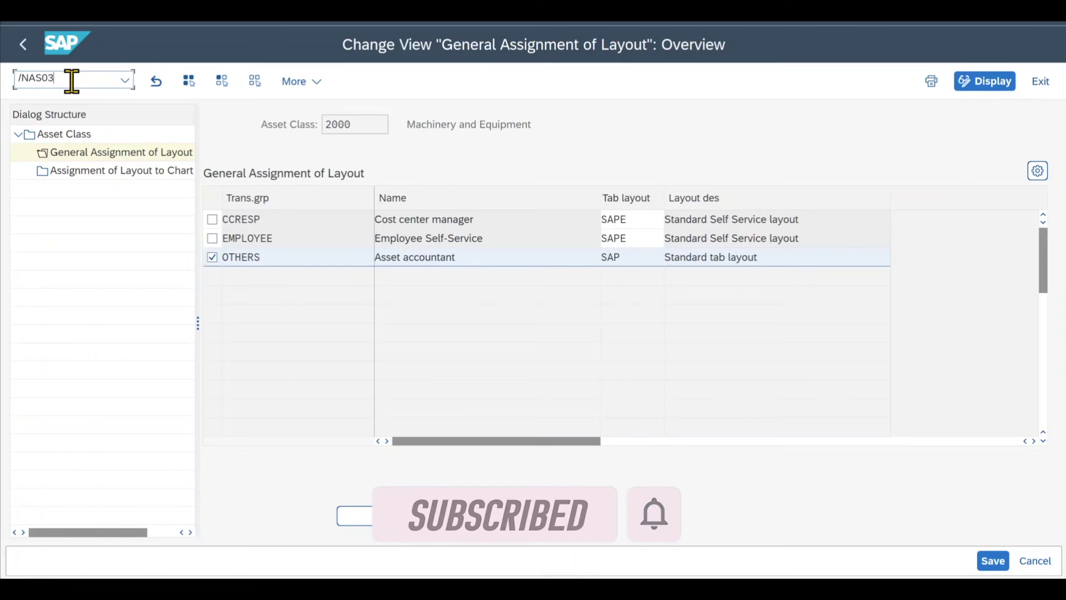
{"action": "key", "text": "Return"}
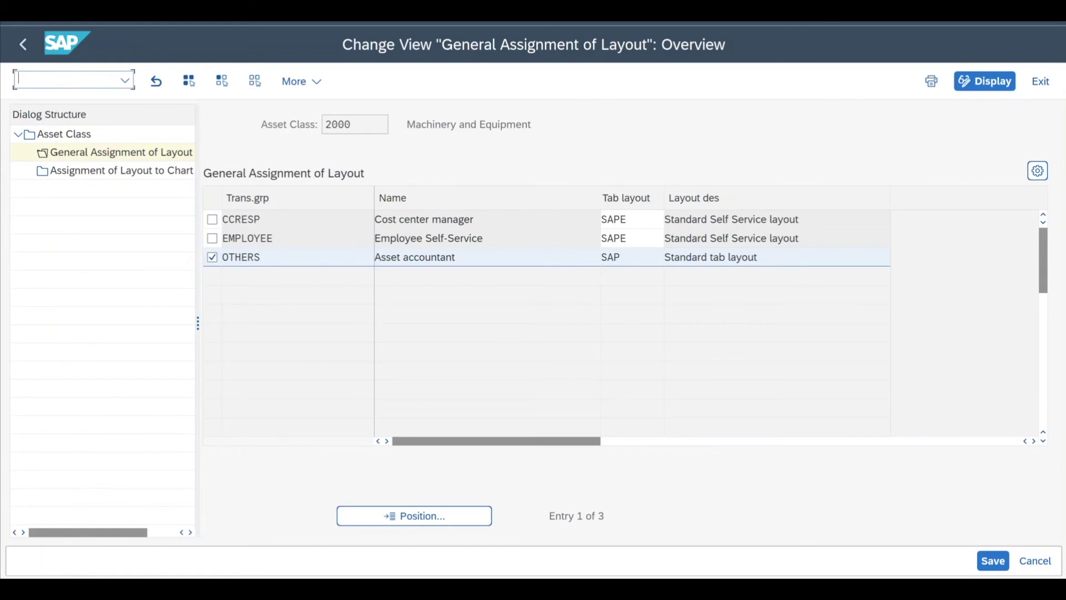
{"action": "type", "text": "/NAS01"}
{"action": "key", "text": "Return"}
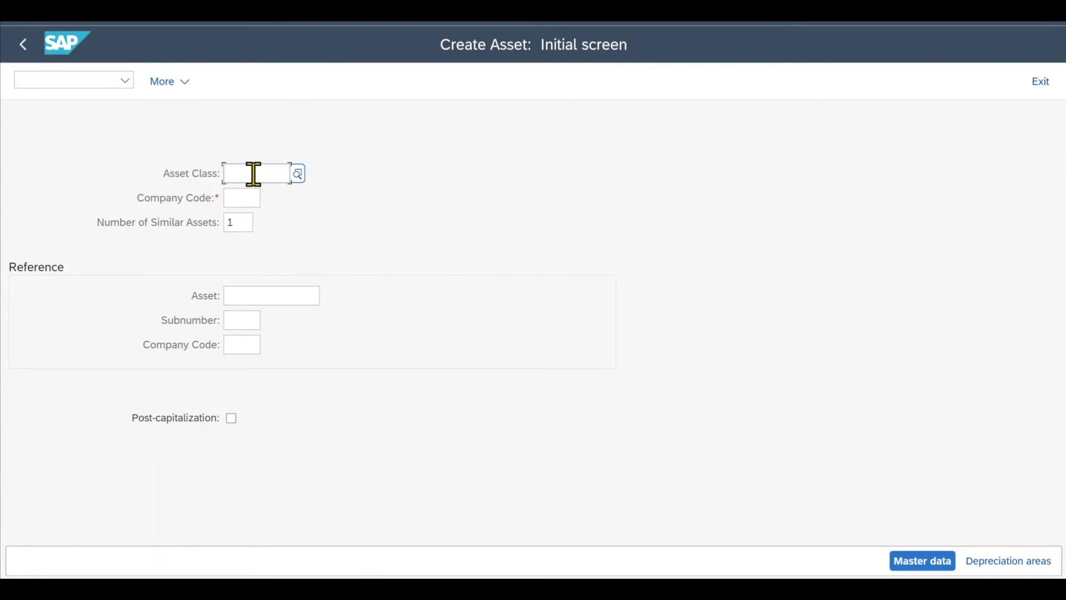
{"action": "type", "text": "2000"}
{"action": "key", "text": "Tab"}
{"action": "type", "text": "1710"}
{"action": "left_click", "coordinate": [258, 175]}
{"action": "left_click", "coordinate": [916, 569]}
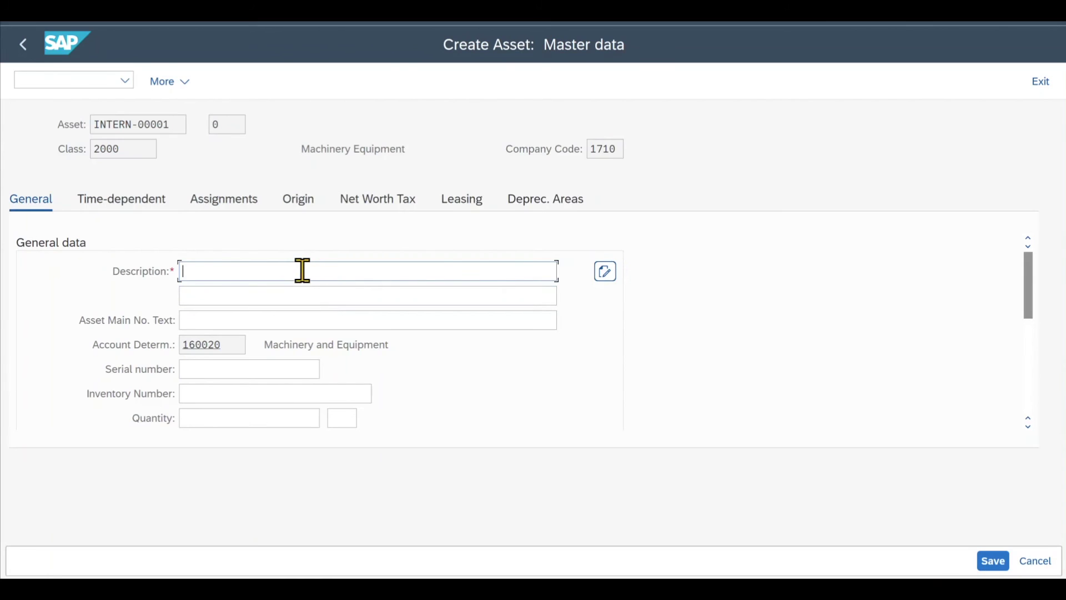
Step: Describe the asset as 'Test sync.' and assign cost center 17101201
{"action": "type", "text": "T"}
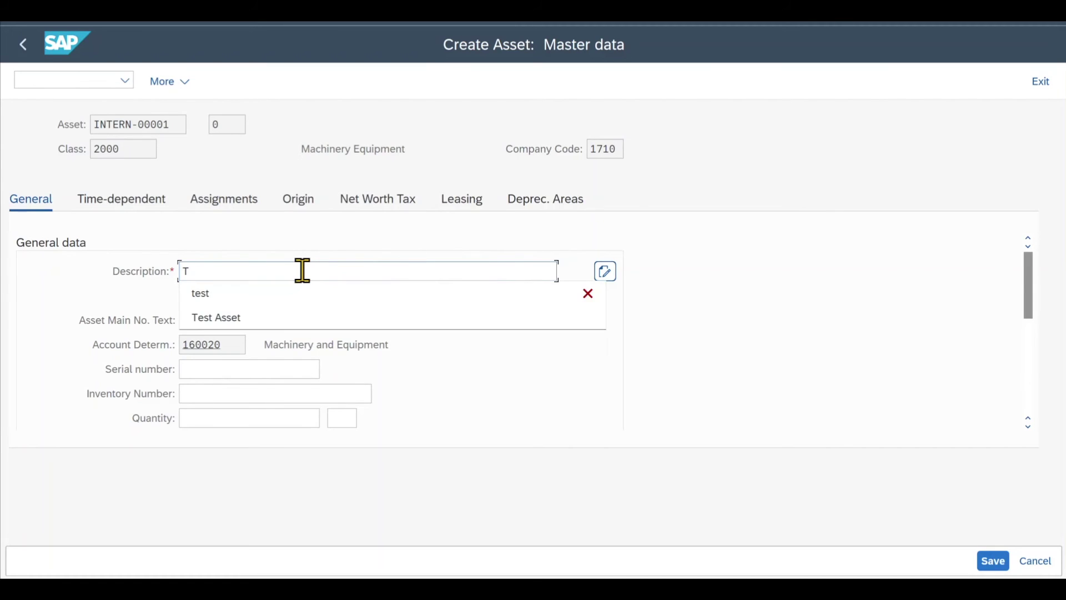
{"action": "type", "text": "est sync."}
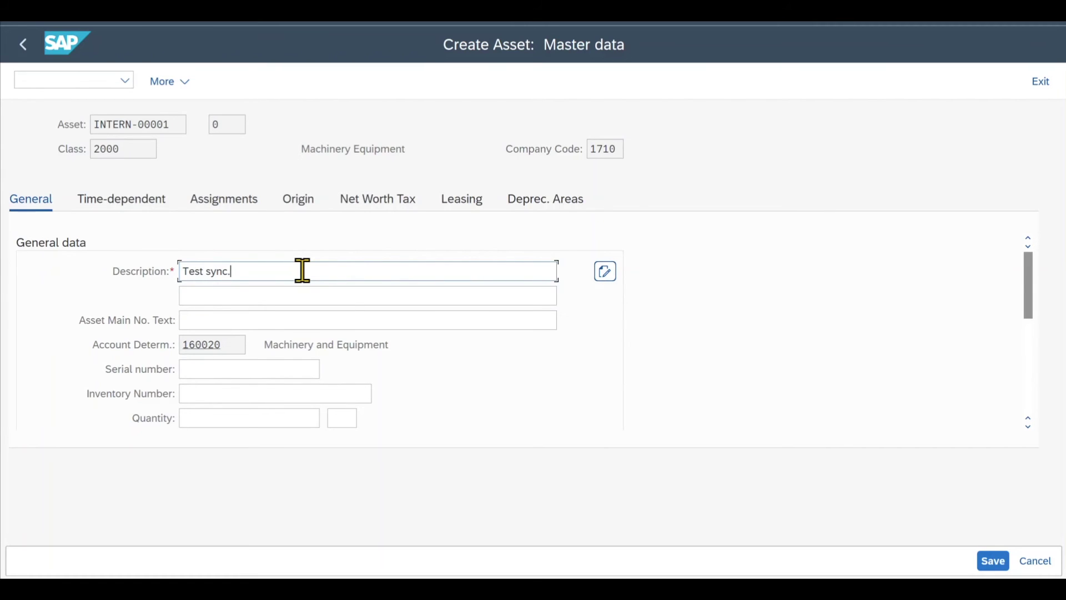
{"action": "left_click", "coordinate": [245, 319]}
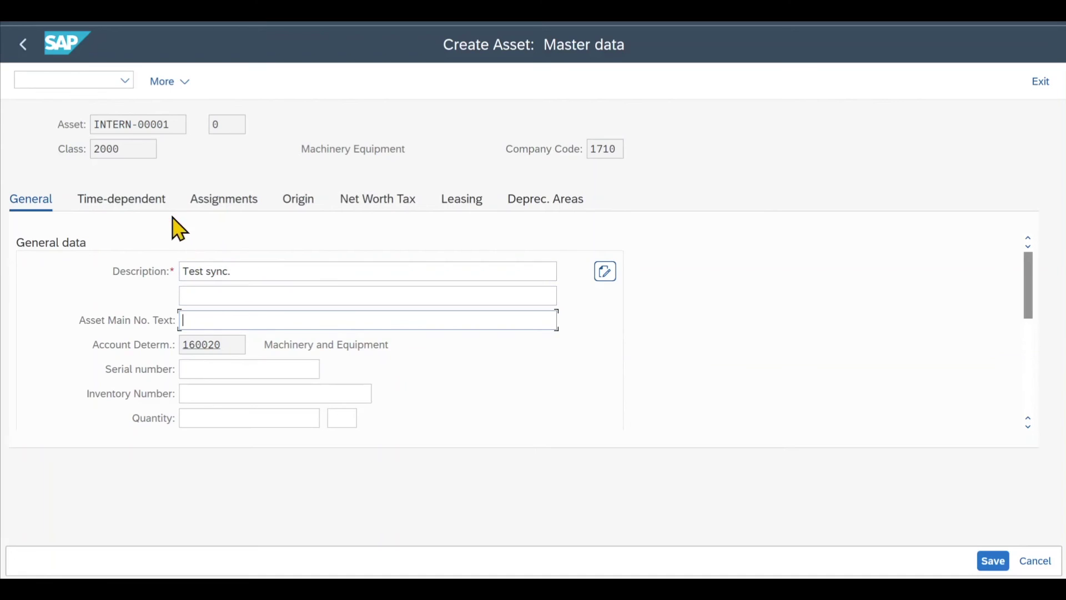
{"action": "left_click", "coordinate": [157, 202]}
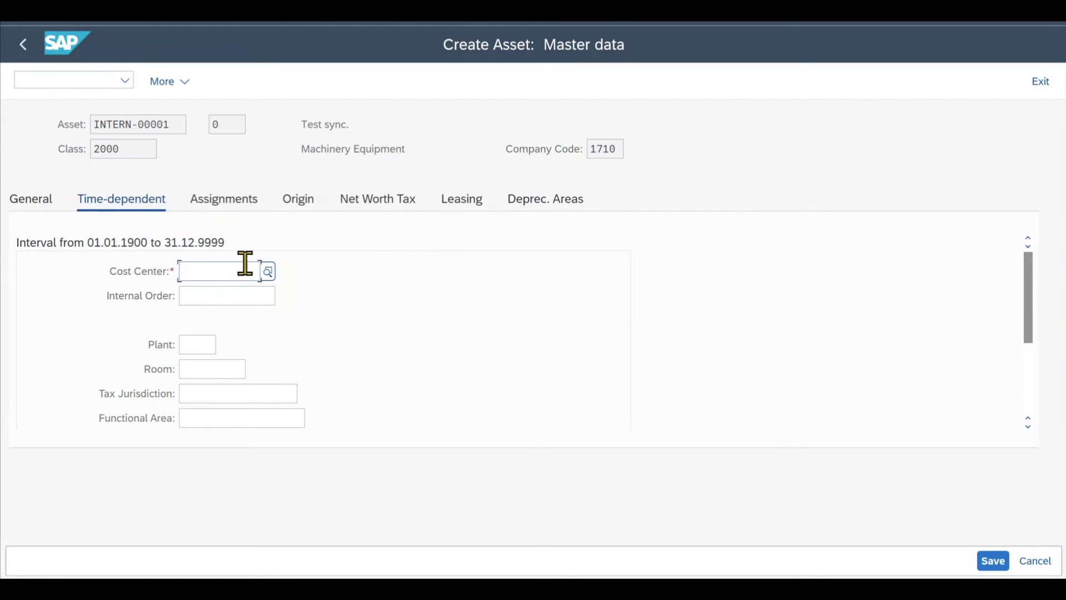
{"action": "left_click", "coordinate": [224, 270]}
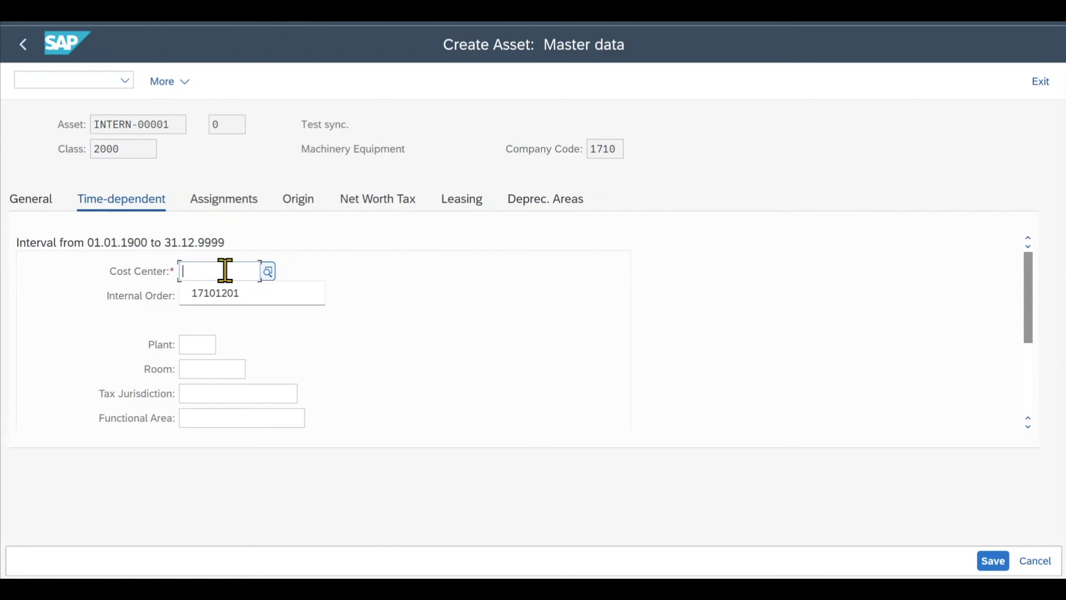
{"action": "left_click", "coordinate": [226, 299]}
{"action": "left_click", "coordinate": [204, 345]}
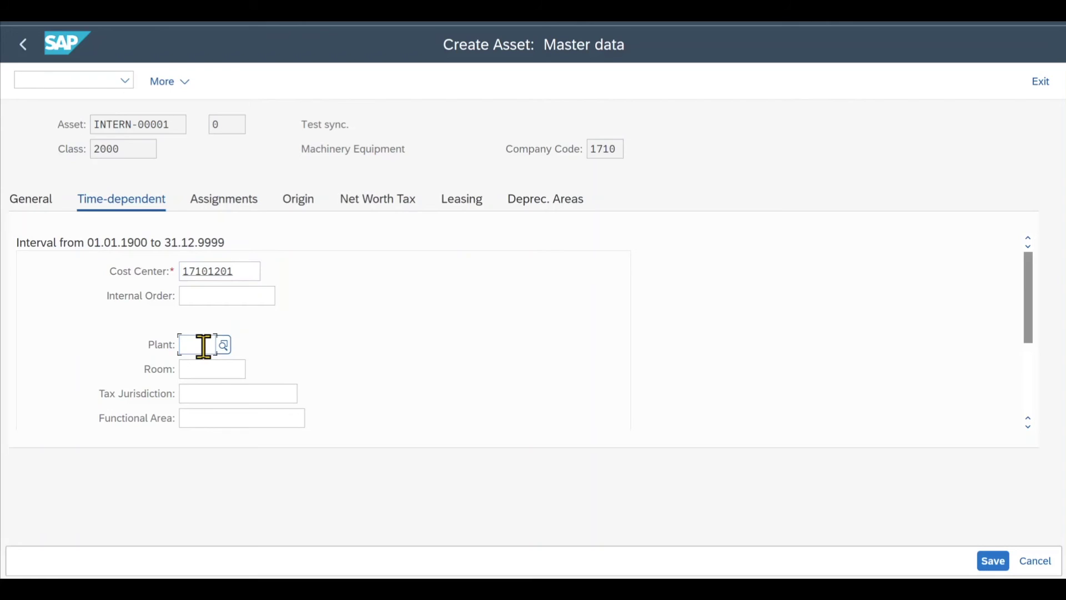
Step: Enable equipment synchronization in the Assignments integration table
{"action": "left_click", "coordinate": [244, 207]}
{"action": "scroll", "coordinate": [205, 366], "scroll_direction": "down", "scroll_amount": 10}
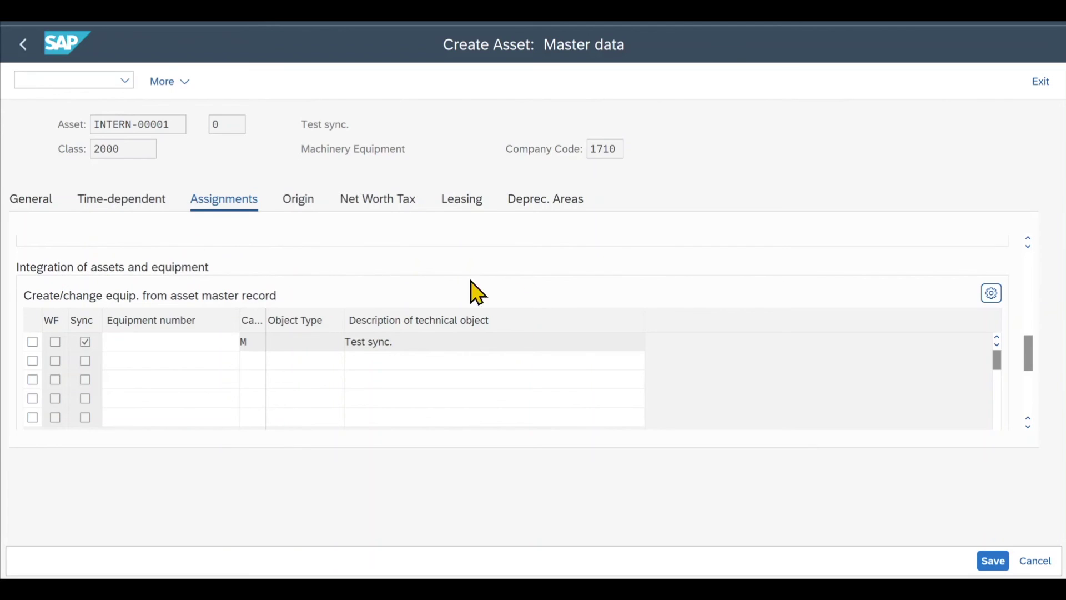
{"action": "left_click", "coordinate": [85, 342]}
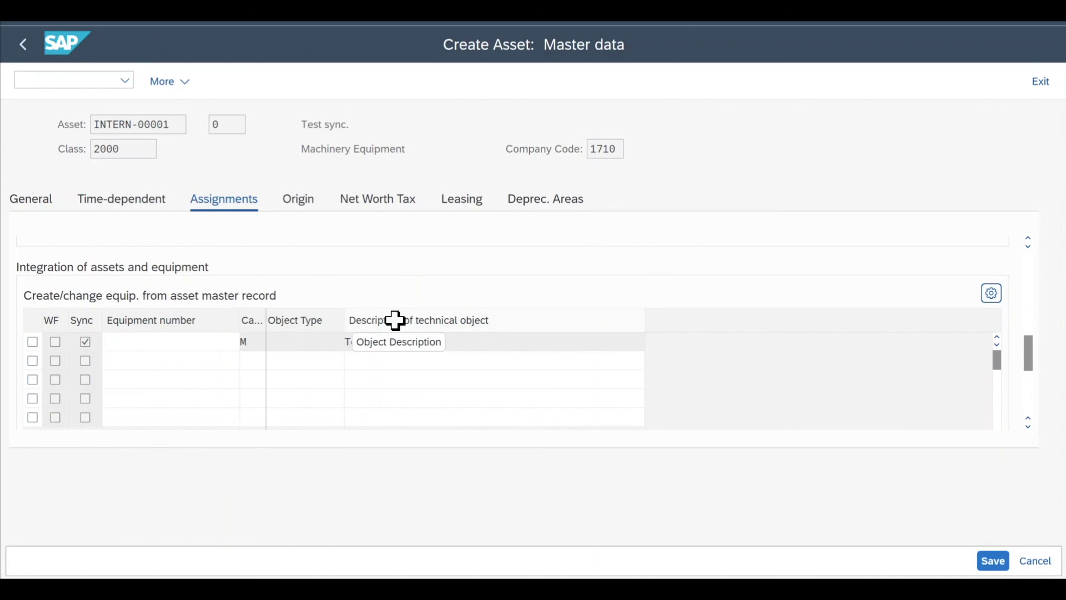
{"action": "left_click", "coordinate": [192, 341]}
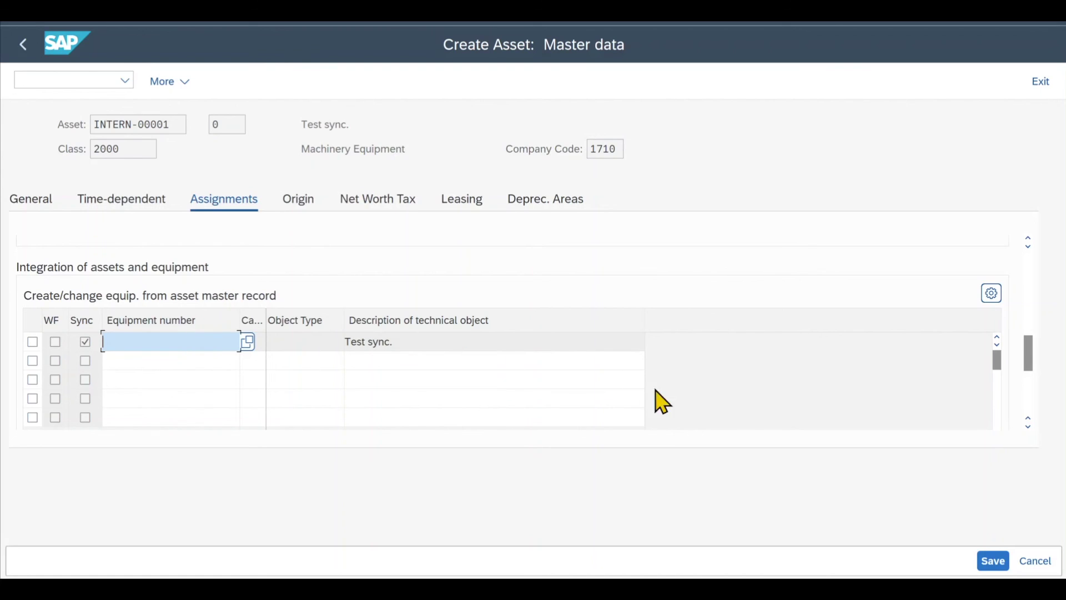
Step: Save the test asset and display the saved asset 200008
{"action": "left_click", "coordinate": [1005, 564]}
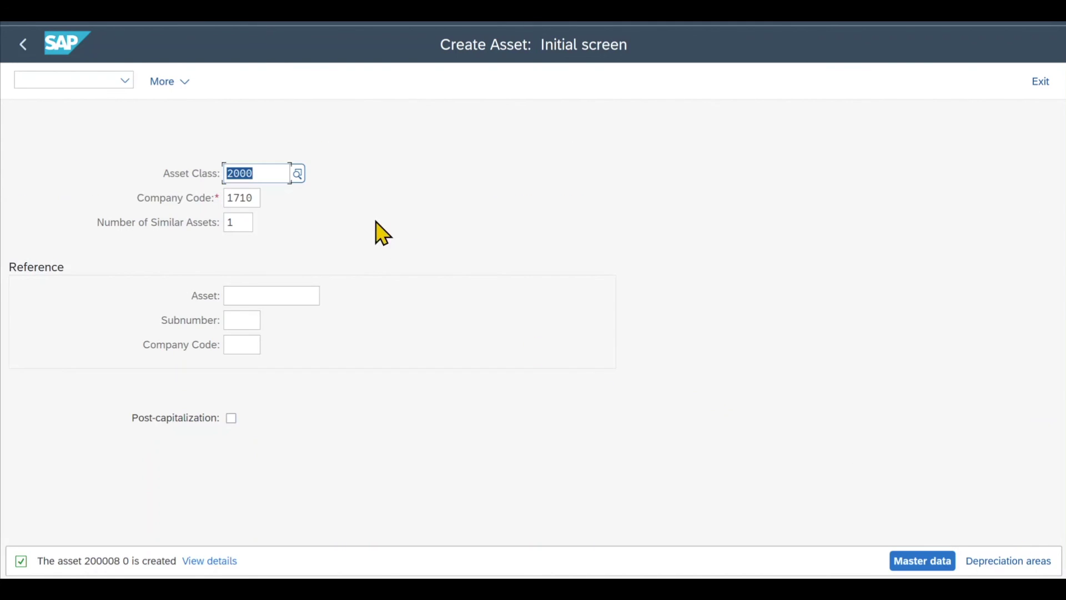
{"action": "left_click", "coordinate": [101, 73]}
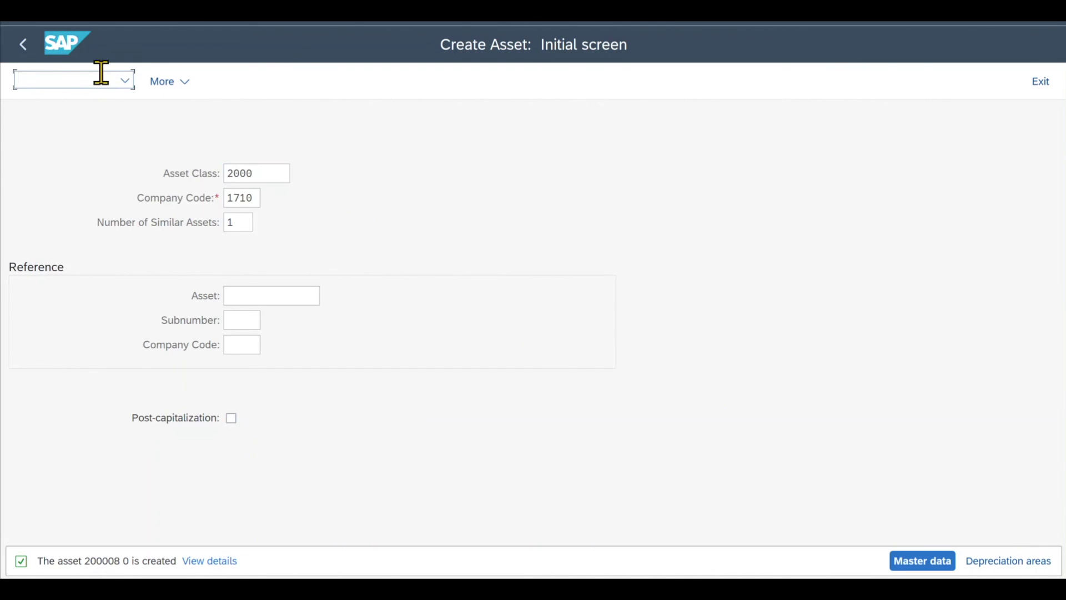
{"action": "type", "text": "/NAs03"}
{"action": "key", "text": "Return"}
{"action": "key", "text": "Return"}
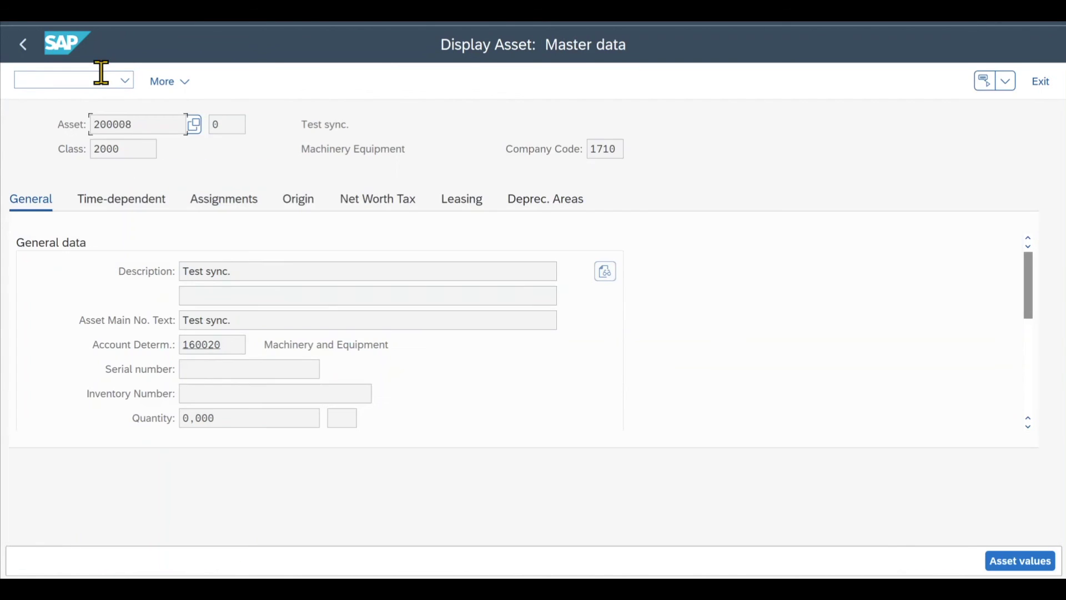
Step: Open linked equipment 10000824 from the asset's equipment integration section
{"action": "left_click", "coordinate": [253, 209]}
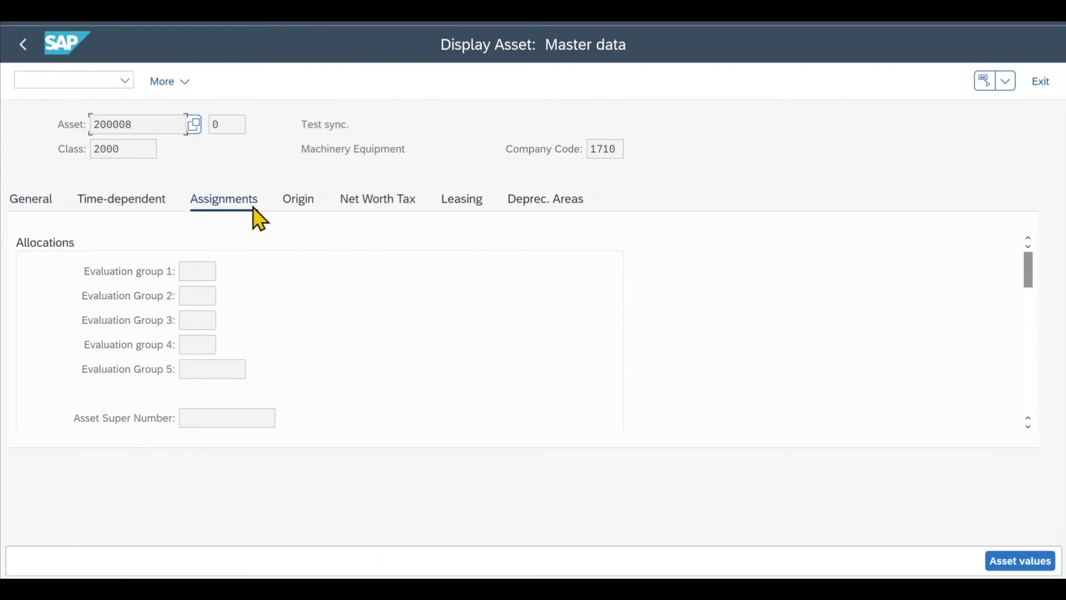
{"action": "scroll", "coordinate": [207, 336], "scroll_direction": "down", "scroll_amount": 10}
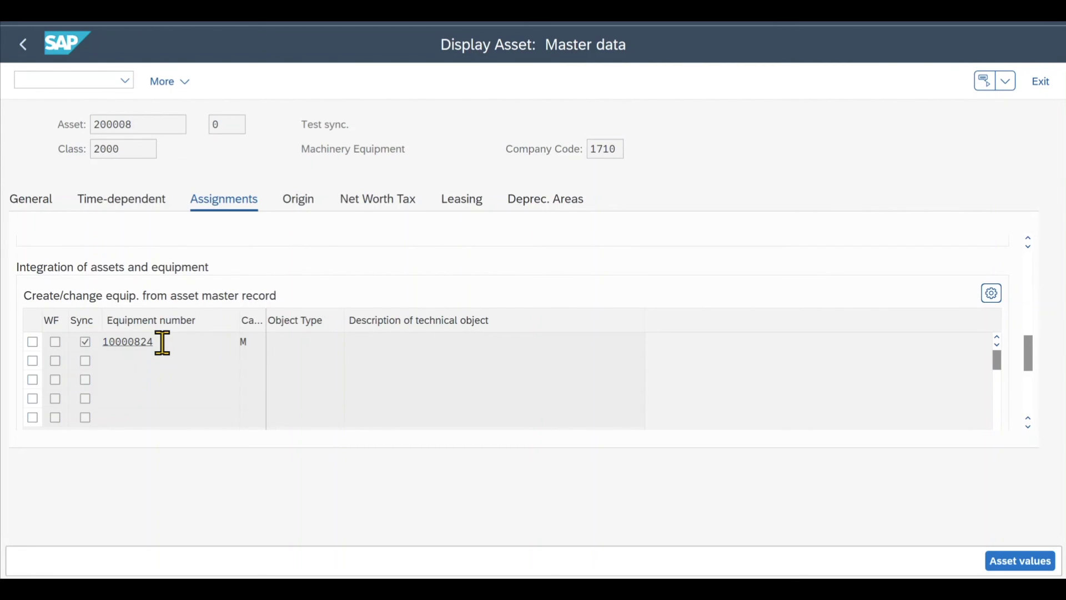
{"action": "left_click", "coordinate": [127, 341]}
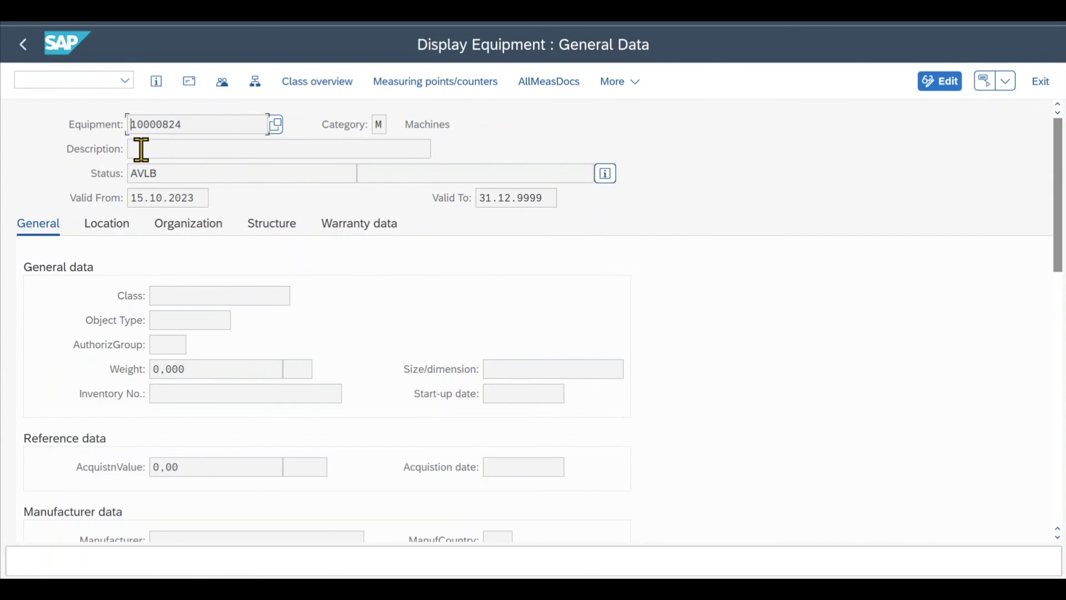